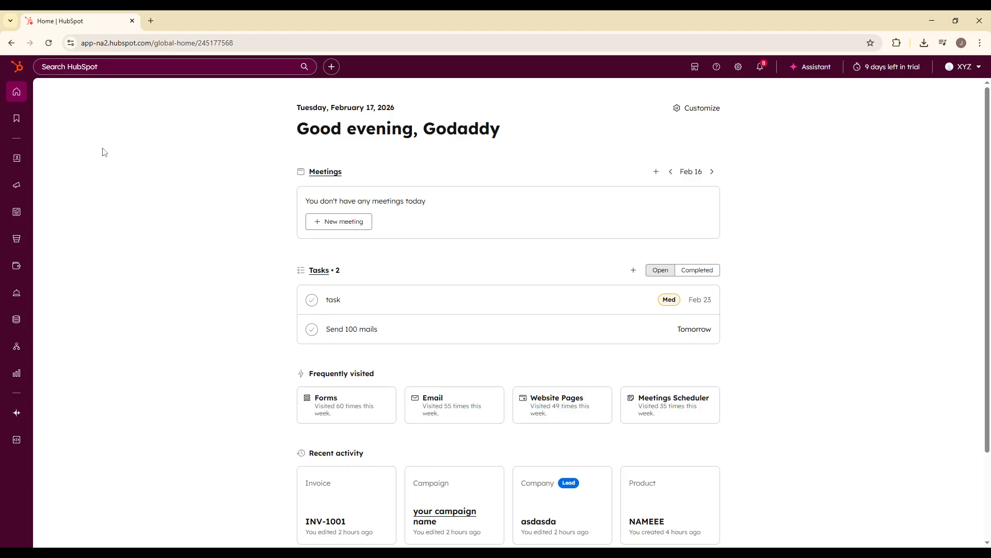
- Open the property settings under data management and choose Contact properties as the object
click(746, 66)
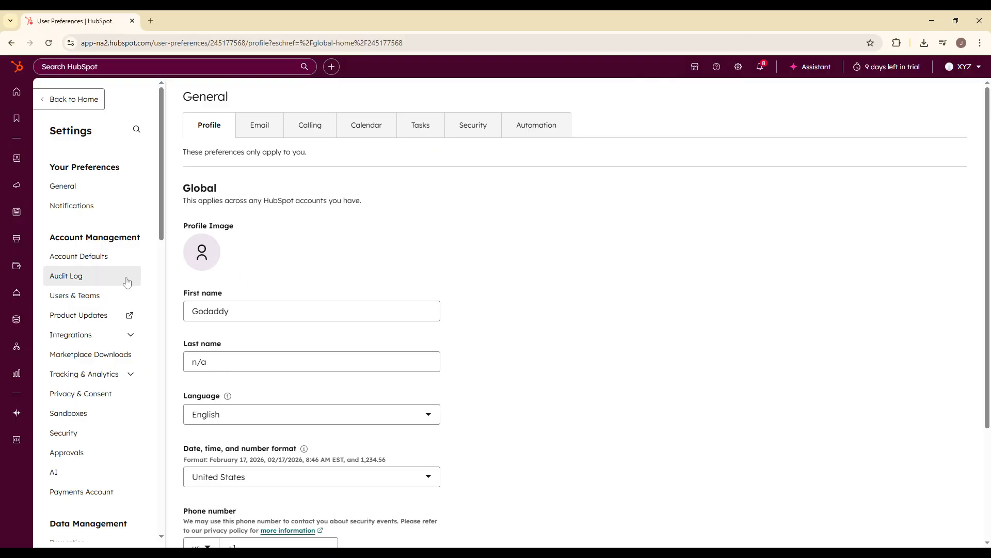
scroll(100, 337, down, 4)
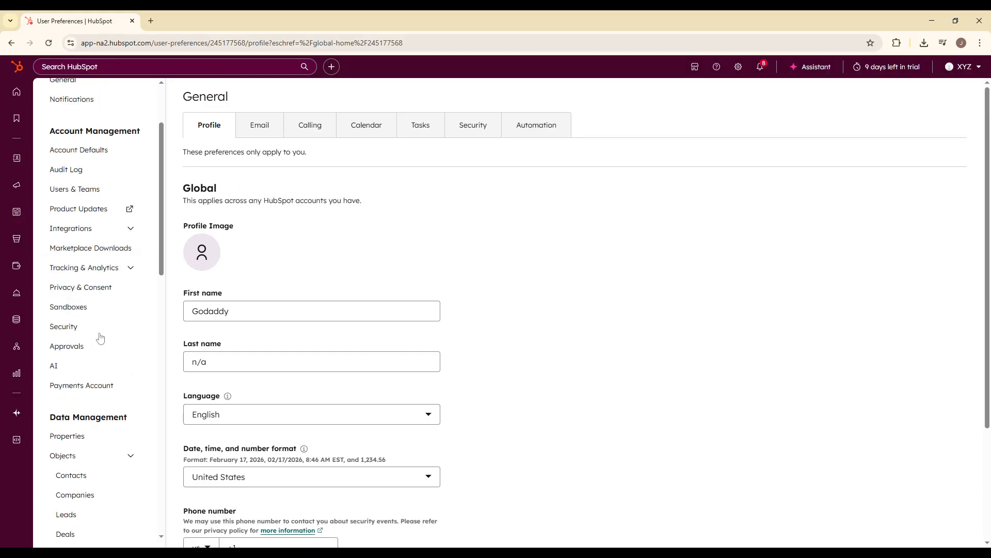
click(97, 343)
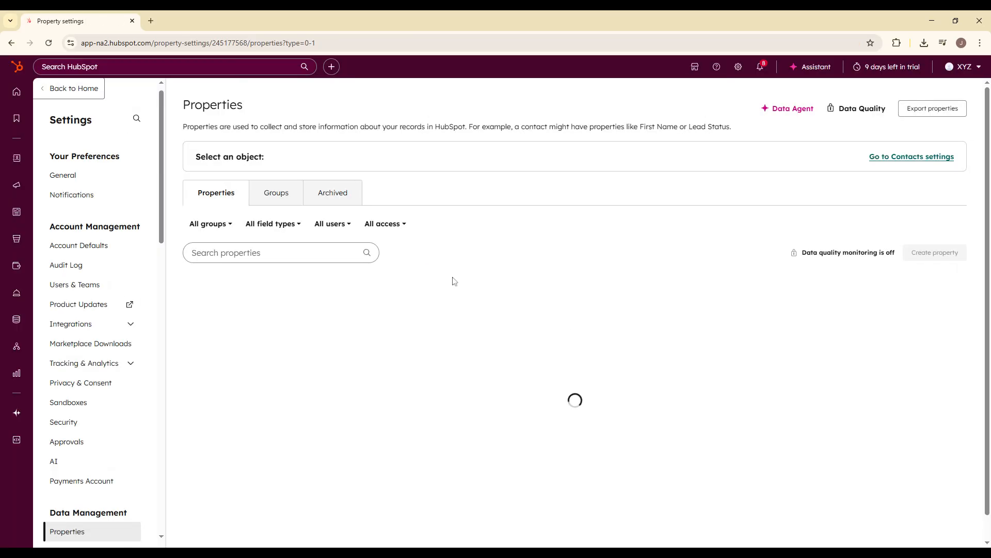
click(330, 162)
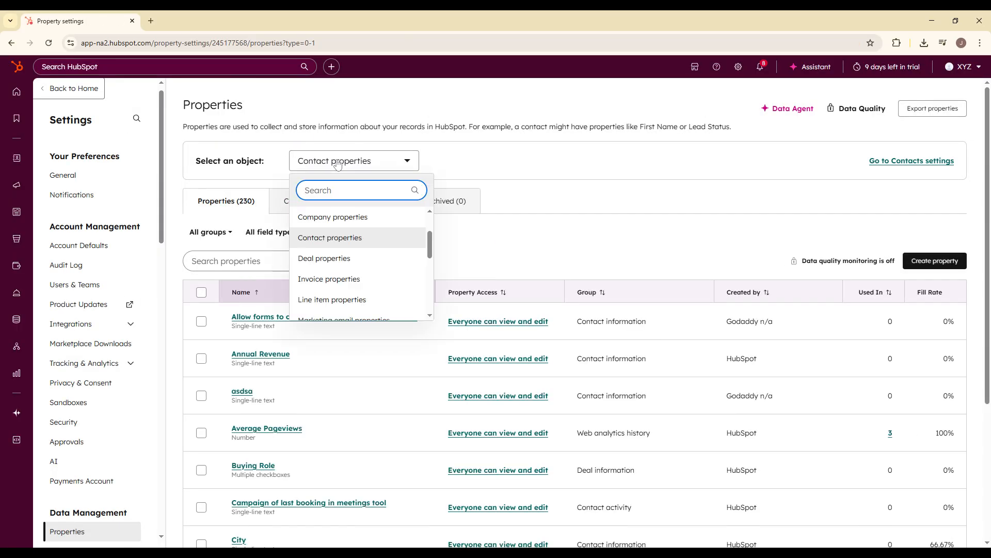
scroll(385, 279, down, 3)
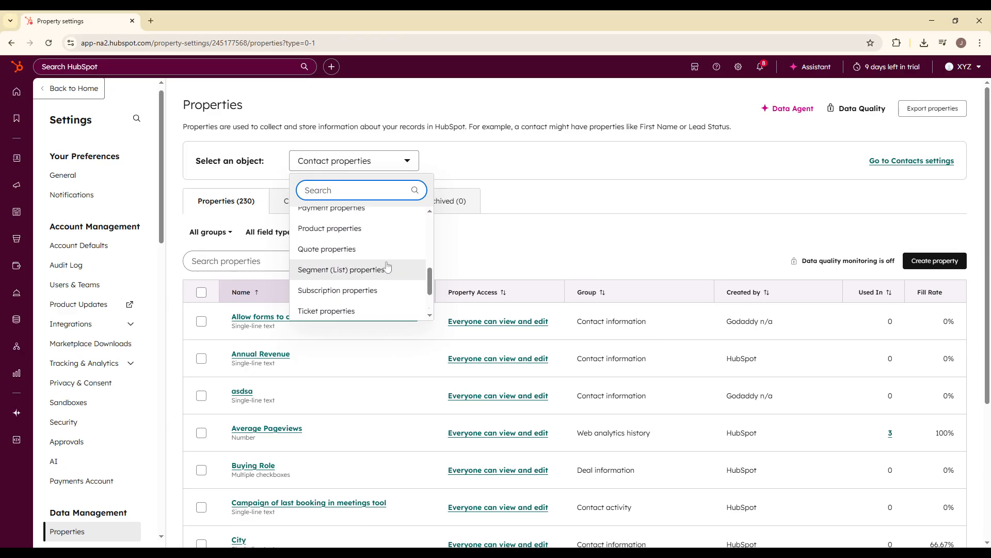
scroll(385, 268, up, 5)
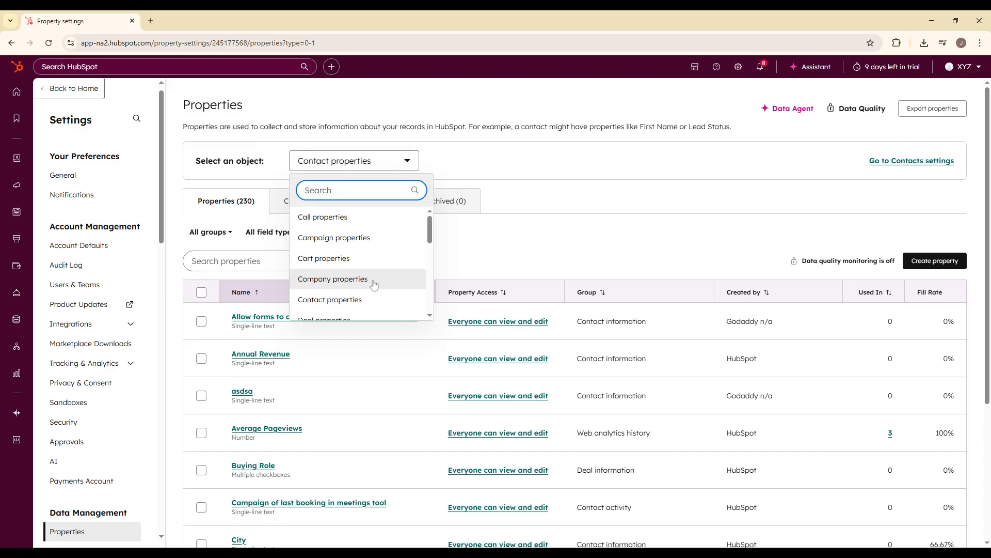
click(341, 300)
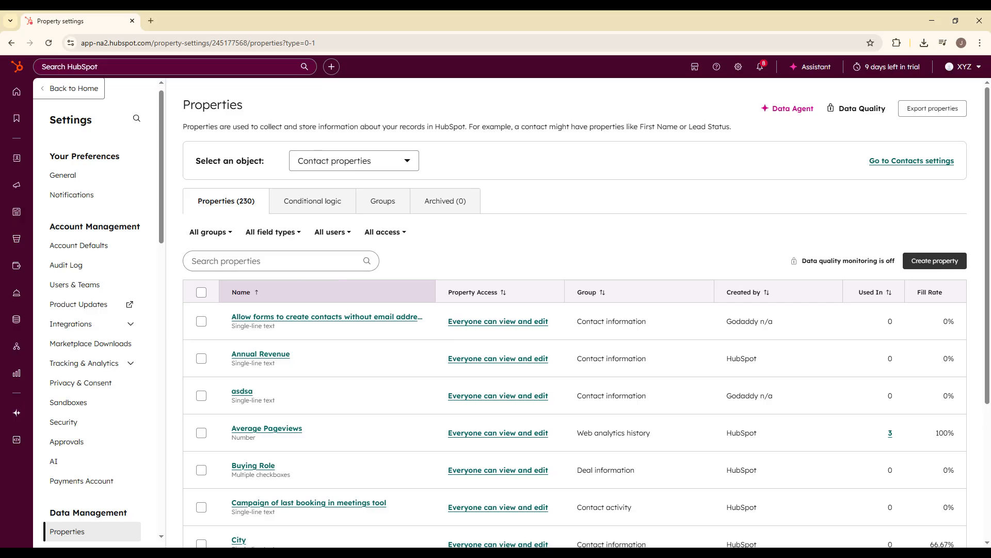
- Start a new contact property and label it TEST PROPERTY
click(939, 263)
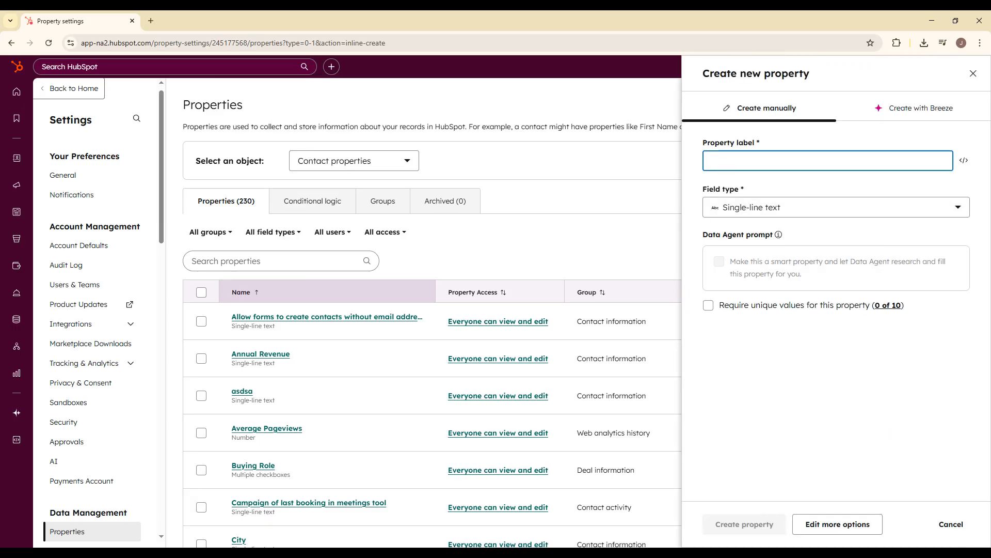
text(TEST )
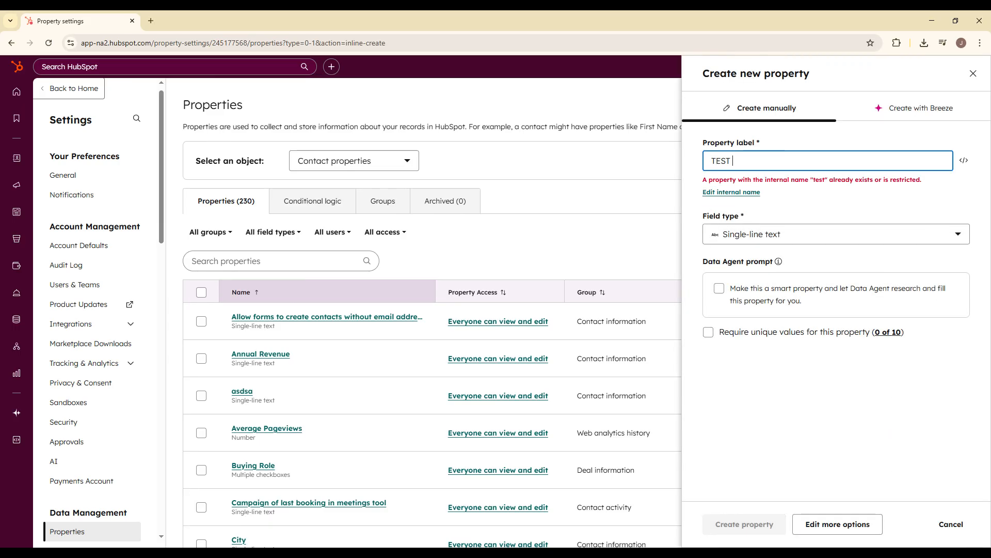
text(PROPERTY)
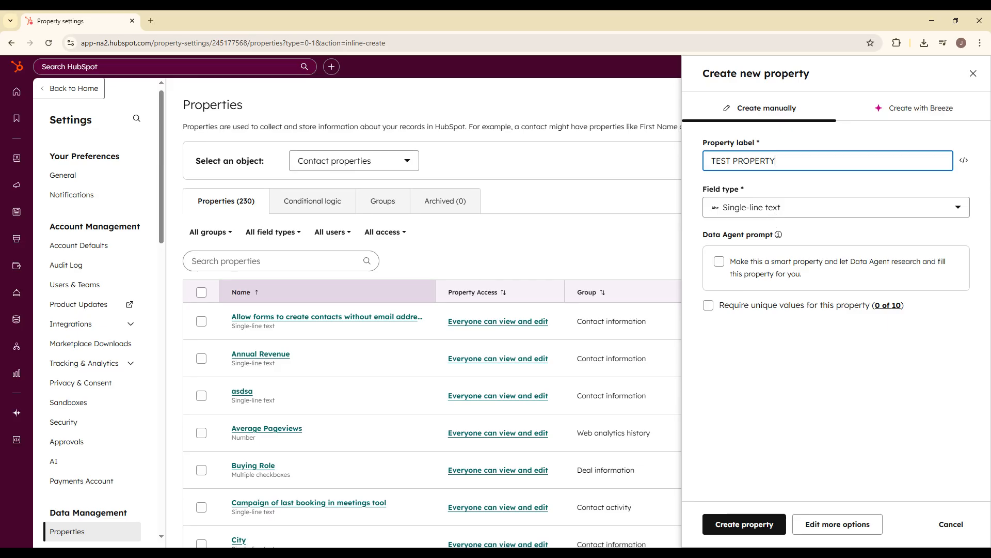
- Review the available field types, keep Single-line text, and create the property
click(774, 213)
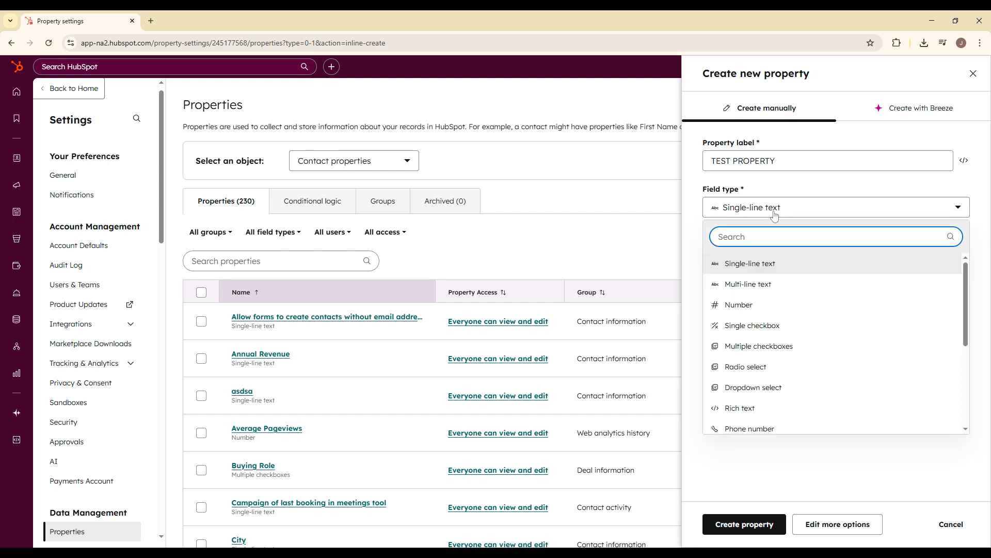
click(775, 213)
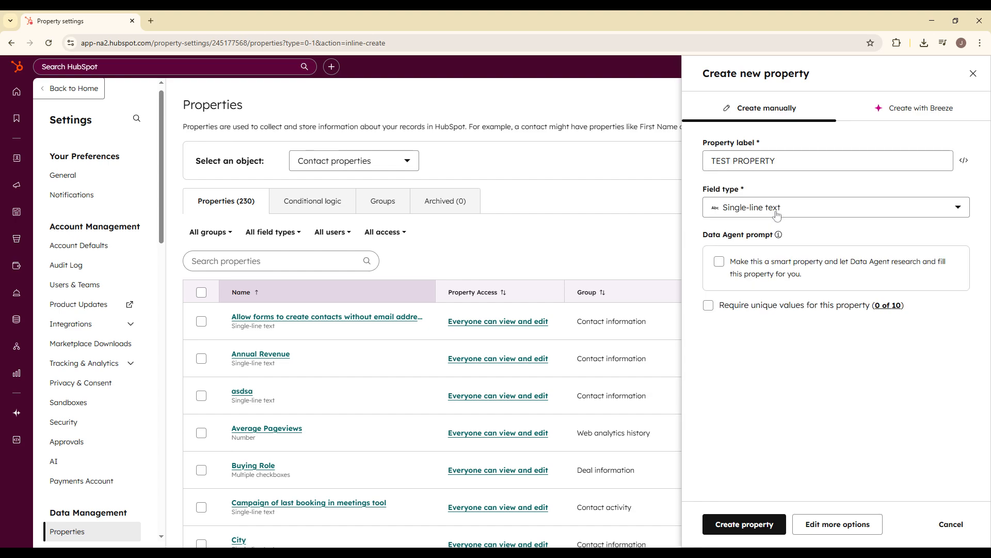
drag(757, 143, 712, 142)
click(766, 190)
click(761, 187)
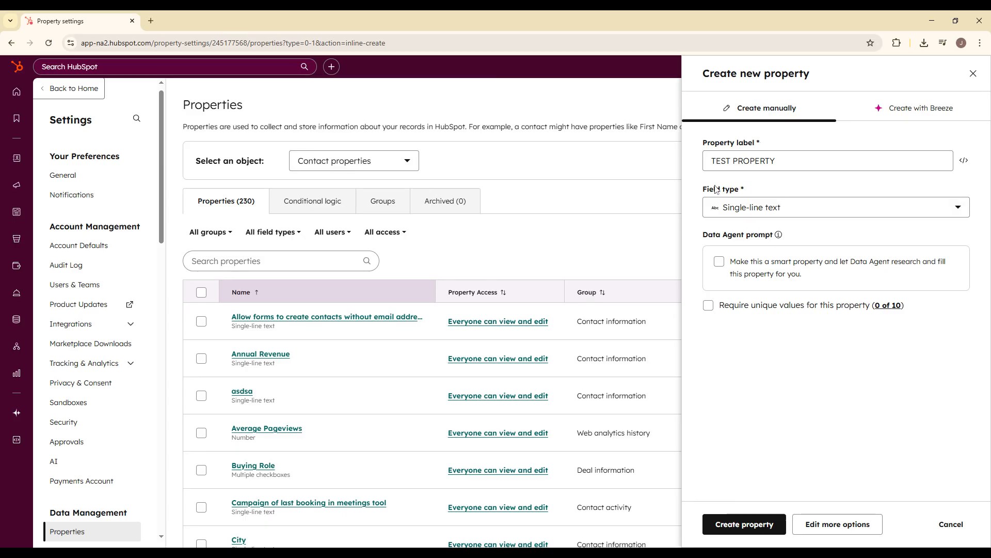
drag(703, 190, 762, 185)
click(761, 185)
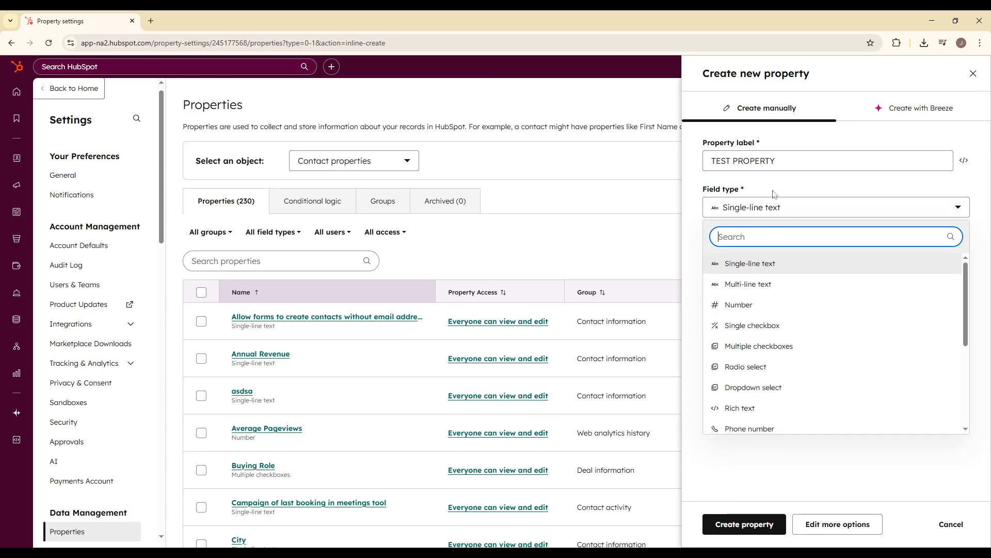
click(778, 200)
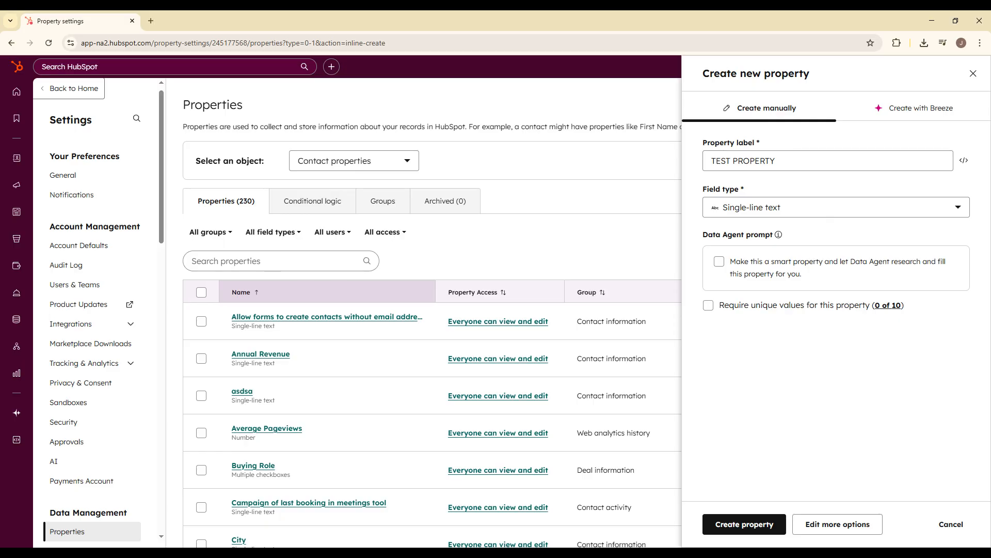
click(739, 525)
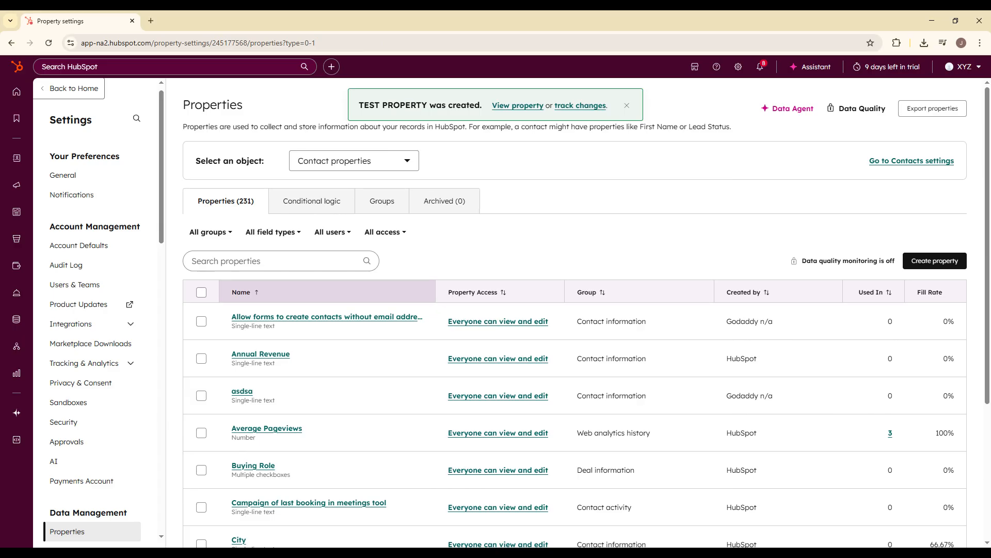
drag(435, 103, 476, 122)
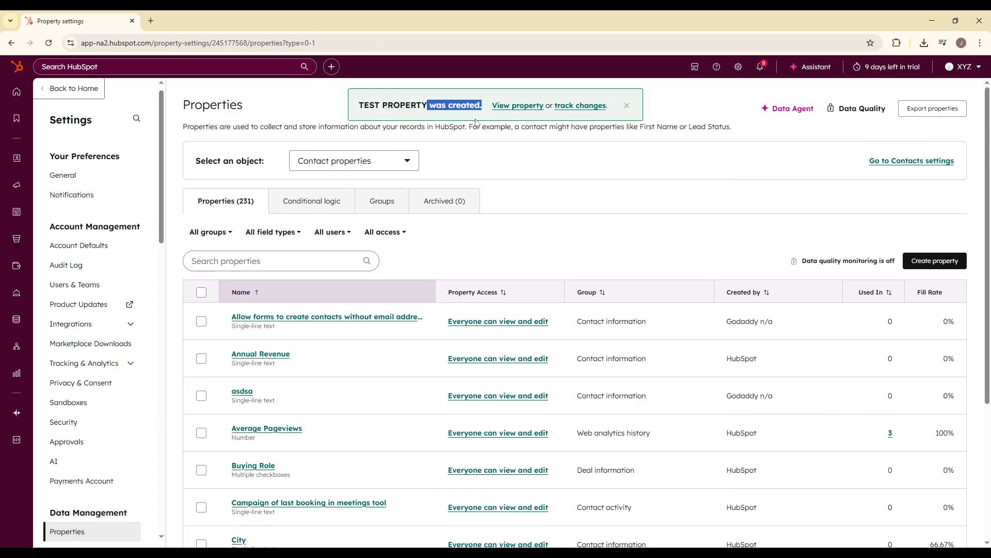
- Start a new contact-based segment from the CRM segments list and dismiss the segment builder's welcome tour
click(8, 93)
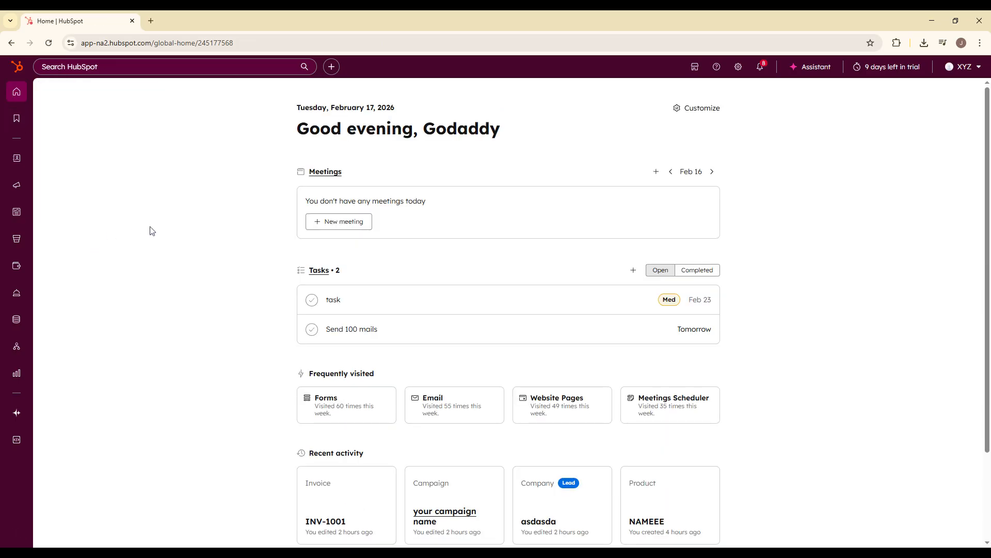
mouse_move(17, 160)
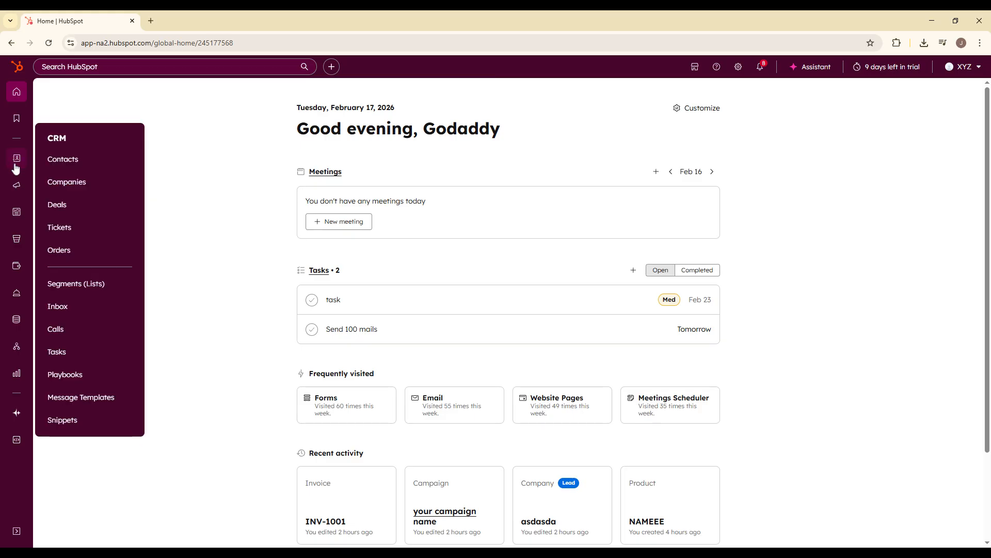
click(67, 161)
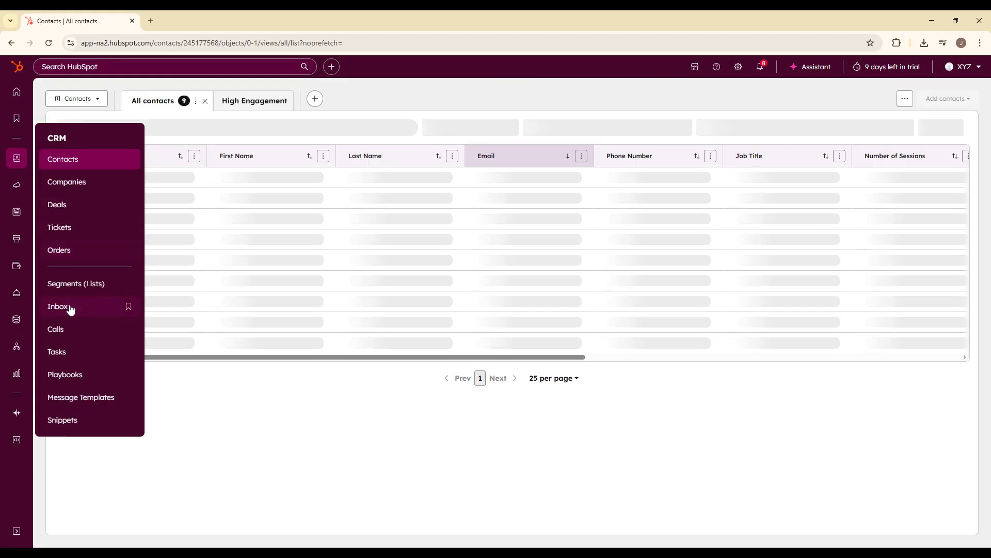
click(70, 284)
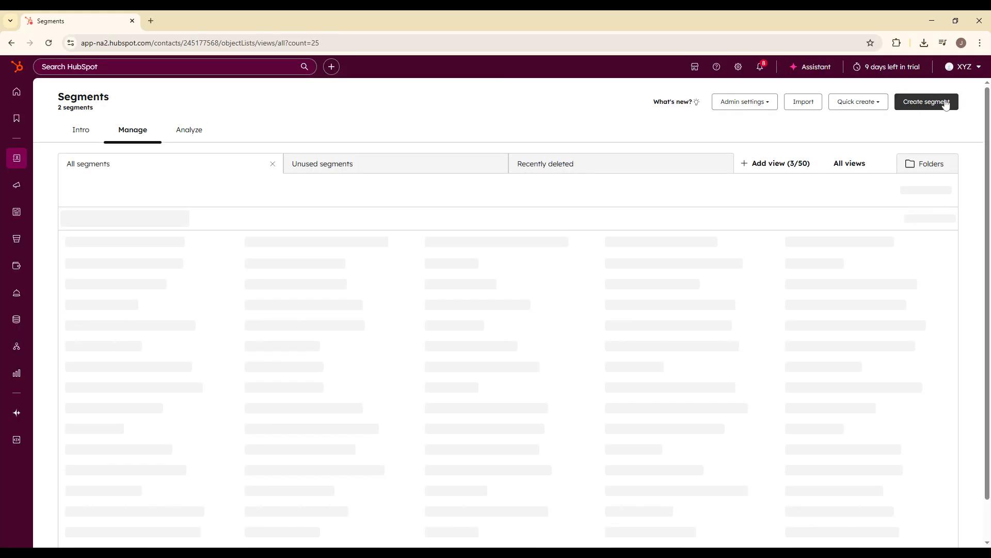
click(937, 102)
click(963, 79)
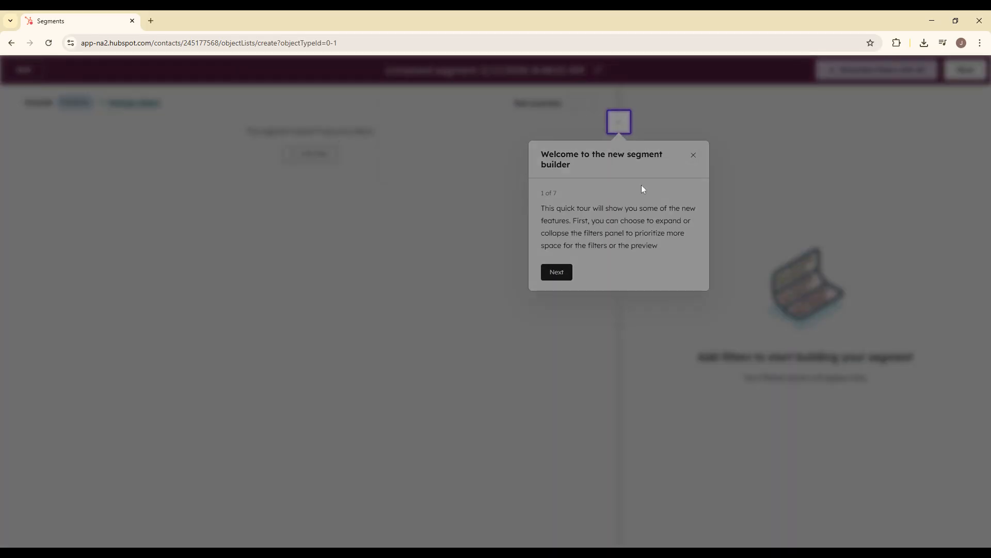
click(694, 155)
click(439, 150)
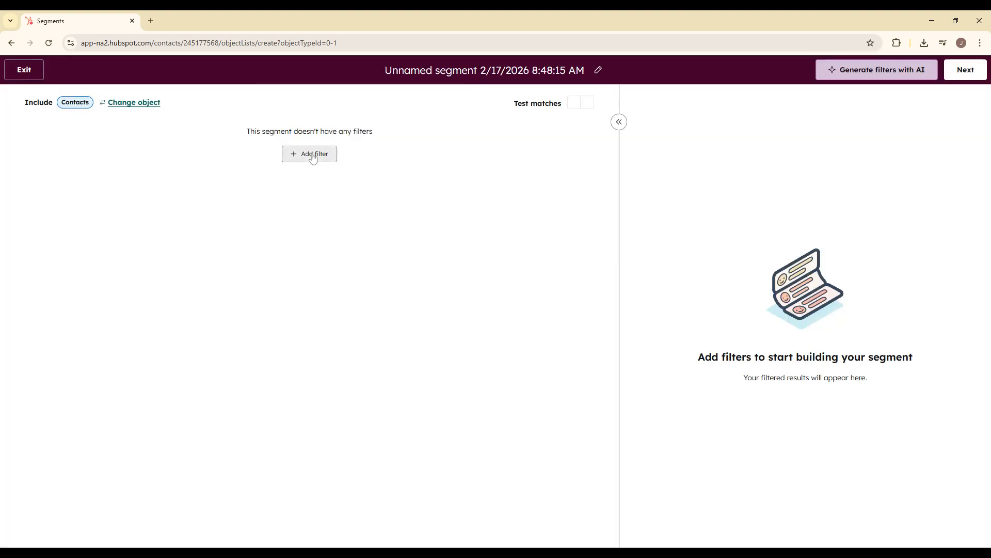
- Add a filter to the segment based on the contact property TEST PROPERTY
click(311, 156)
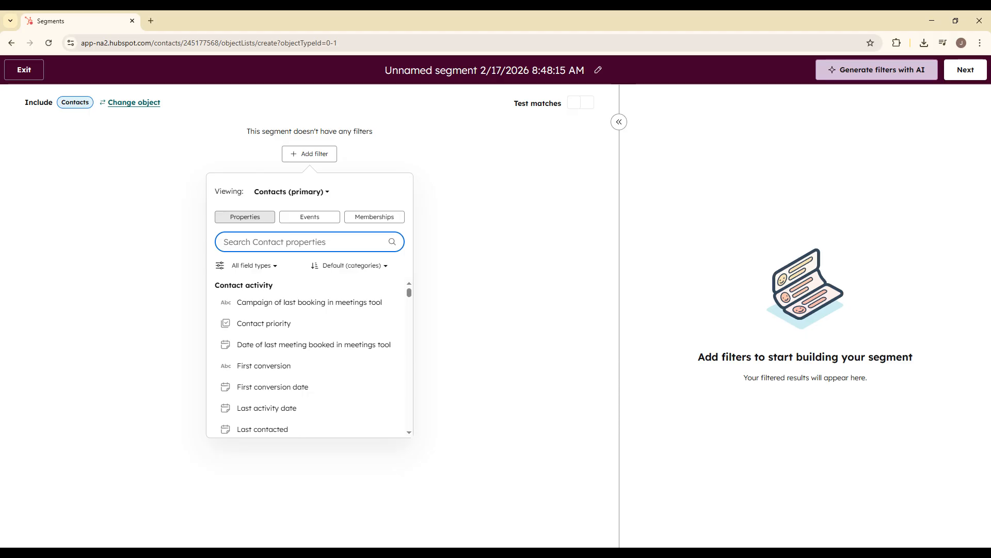
text(test proper)
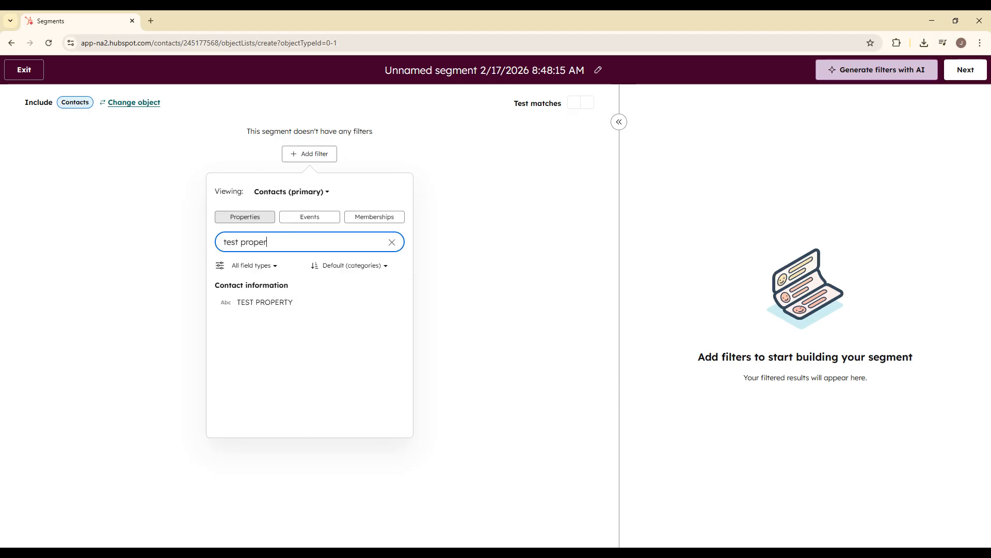
click(265, 302)
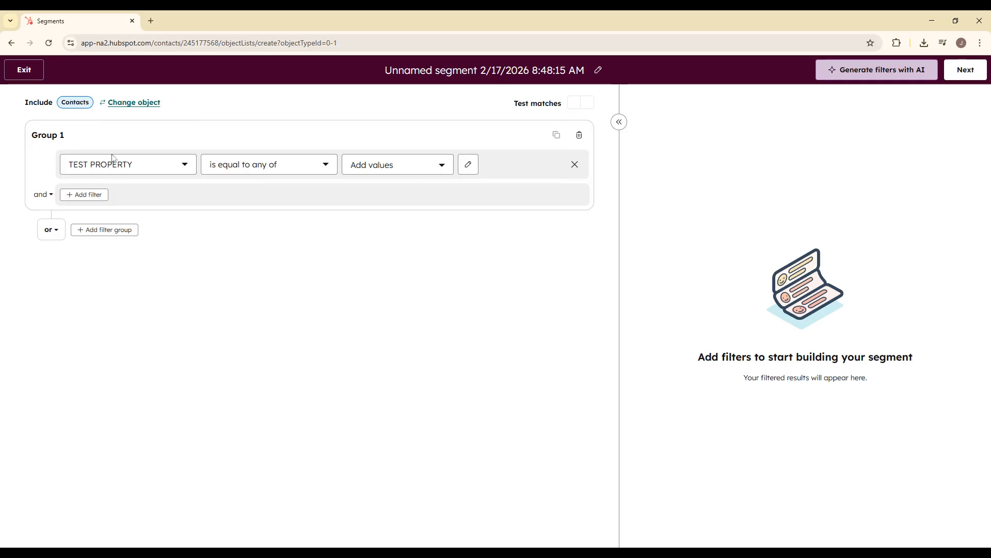
- Set the TEST PROPERTY filter to match any of the values 1, 2 or 3
click(381, 166)
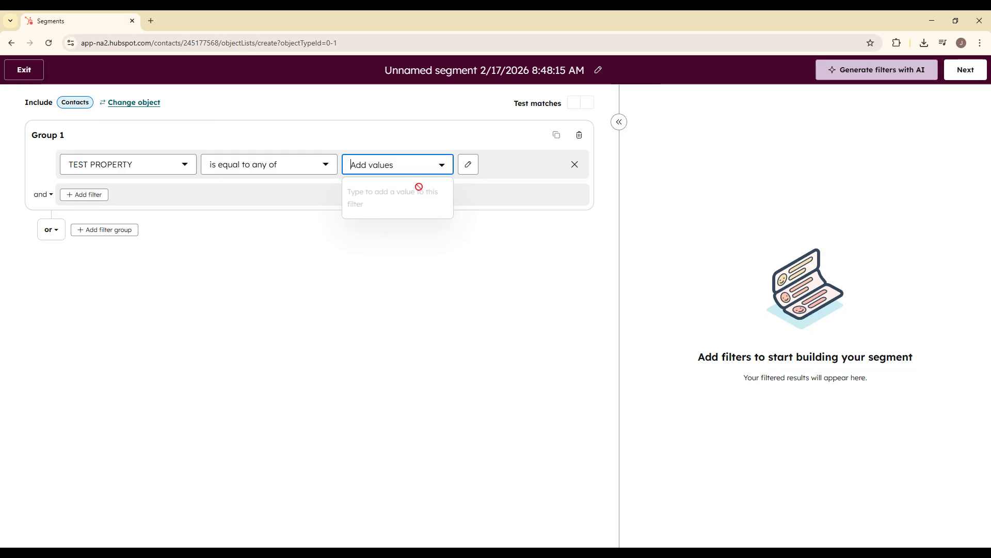
text(1)
key(Return)
text(2)
key(Return)
text(3)
key(Return)
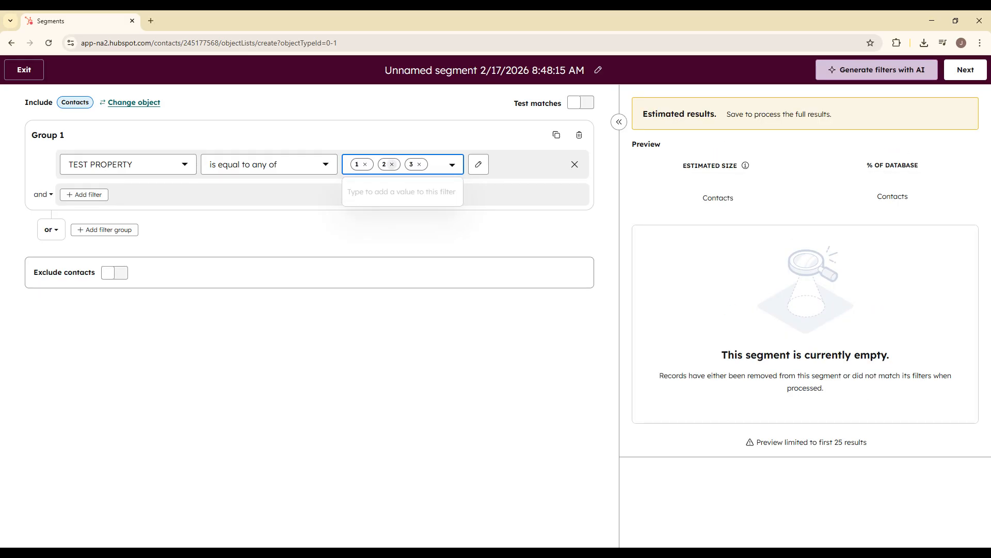
click(332, 306)
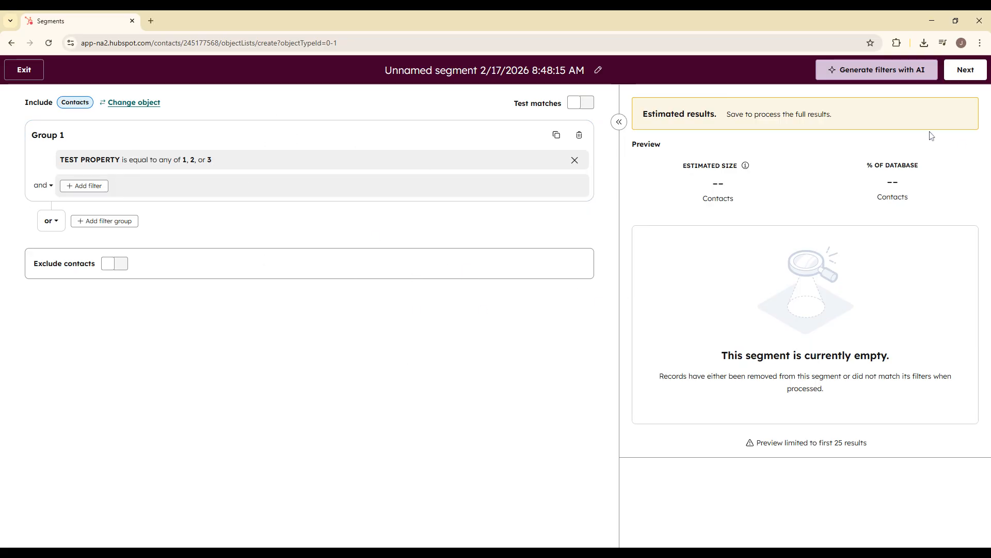
- Save and process the segment with the Active processing type
click(963, 72)
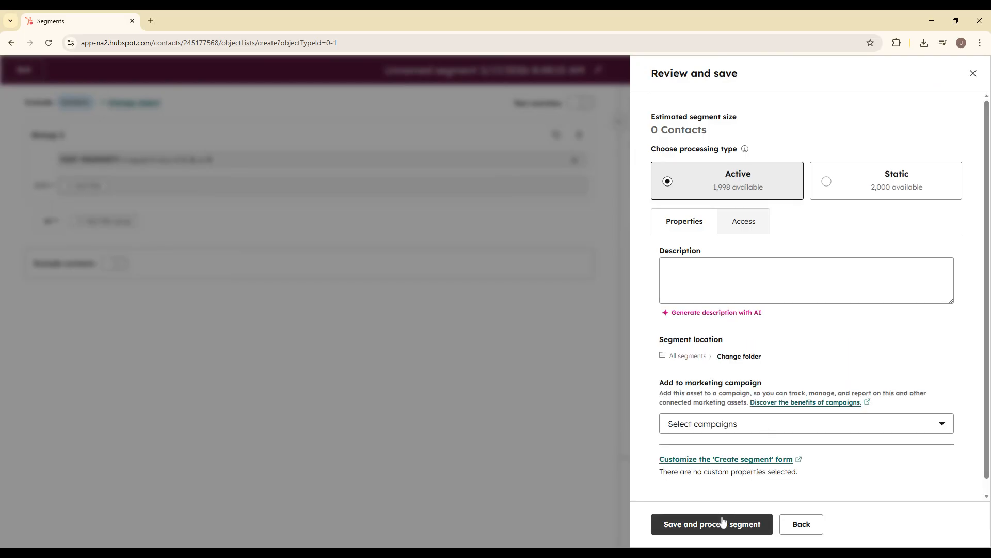
click(722, 523)
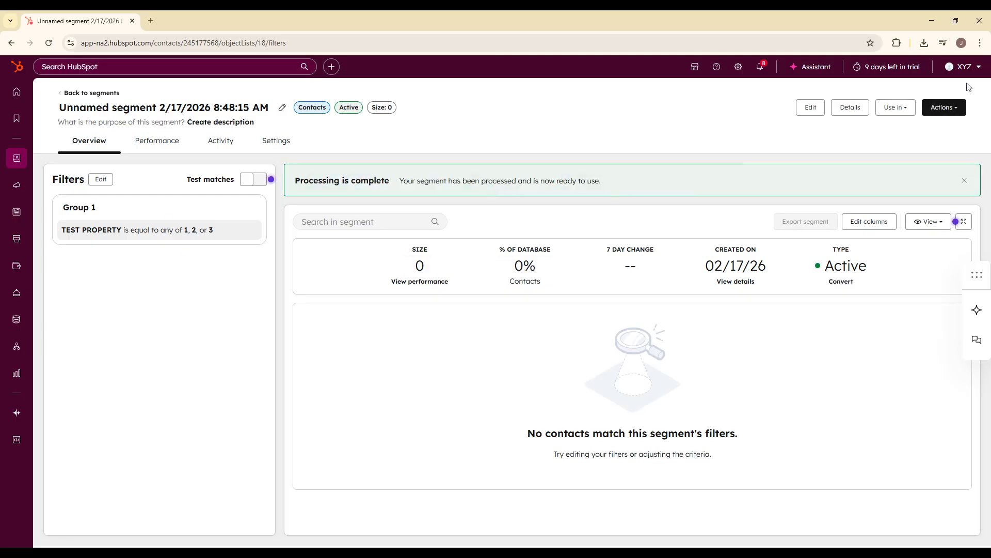
drag(390, 167, 354, 168)
drag(295, 177, 631, 184)
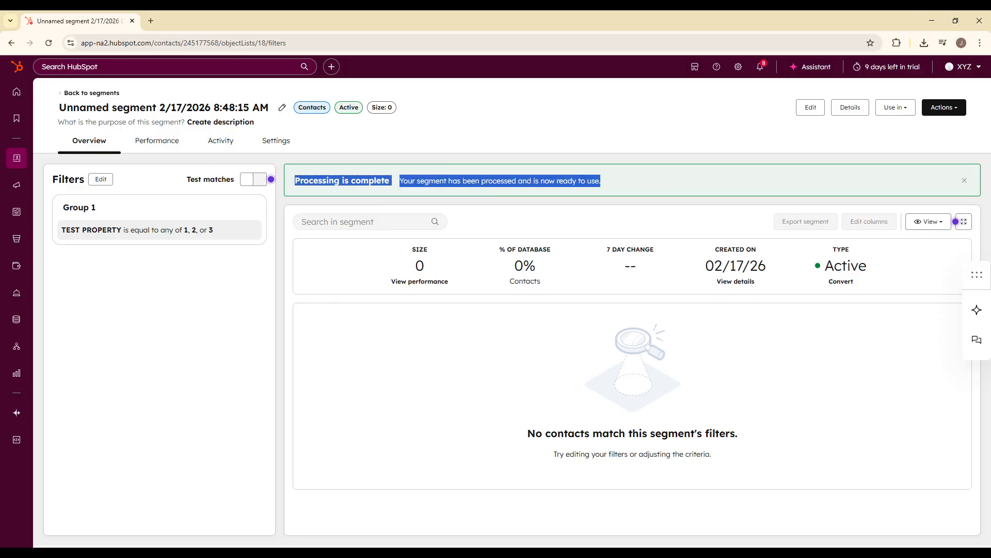
click(635, 183)
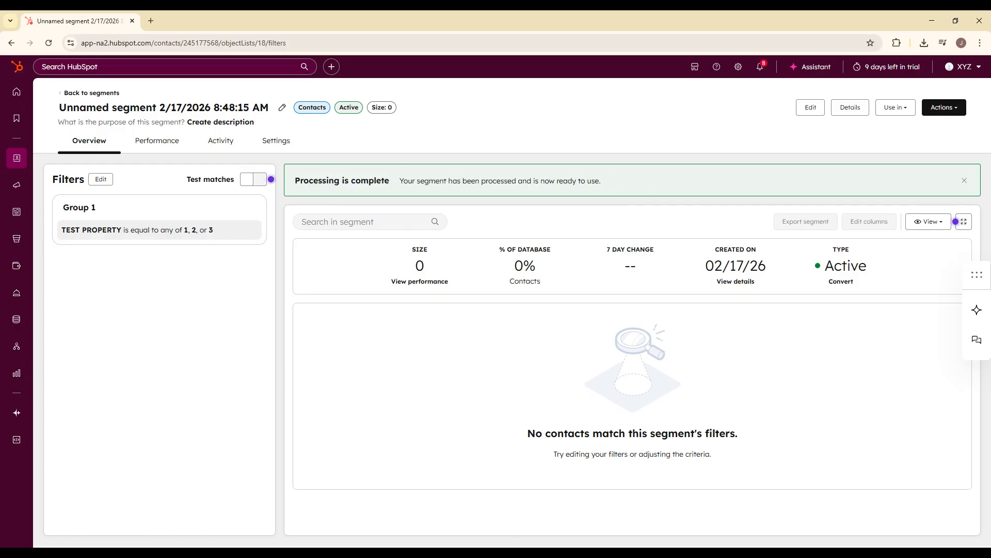